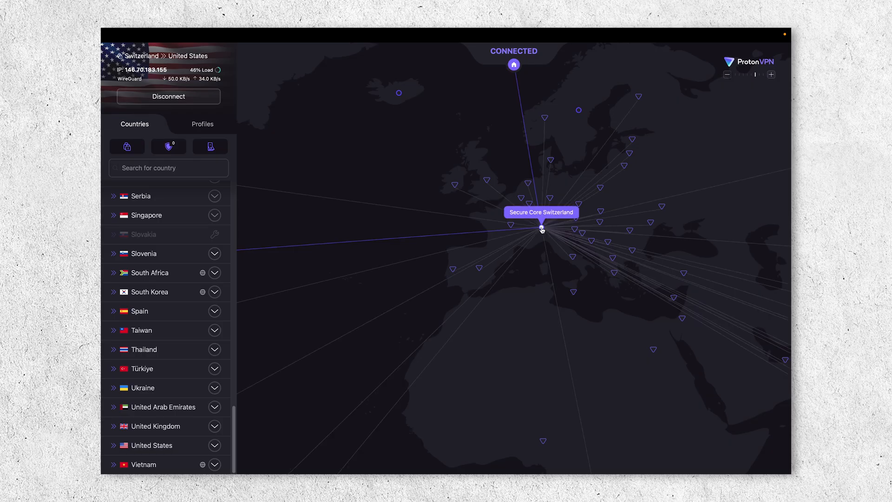
Step: Pan the map over to North America to reach the United States servers
drag(540, 237, 661, 189)
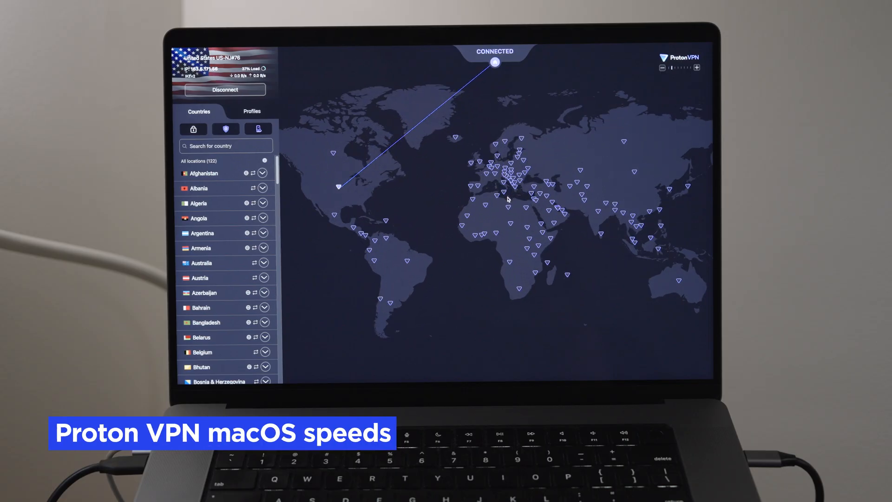
scroll(507, 195, up, 2)
scroll(507, 188, up, 2)
scroll(507, 188, up, 2)
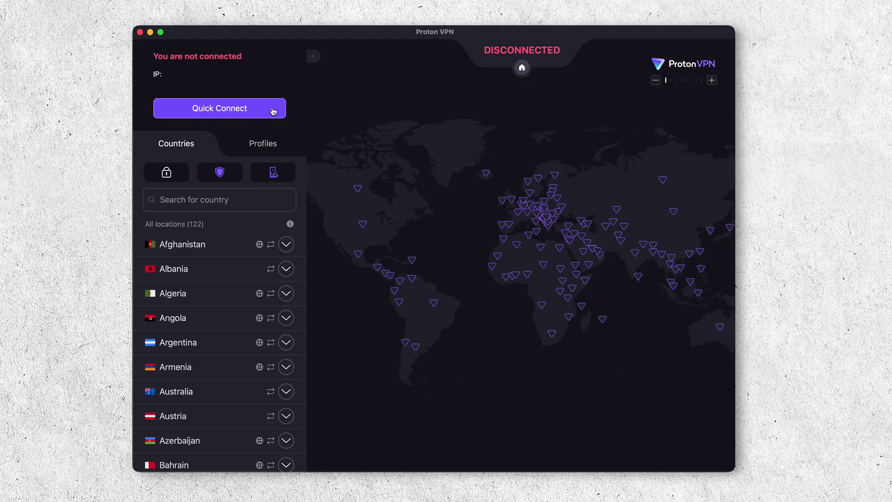
Step: Quick Connect to the fastest US server, then enable Secure Core routing
click(275, 111)
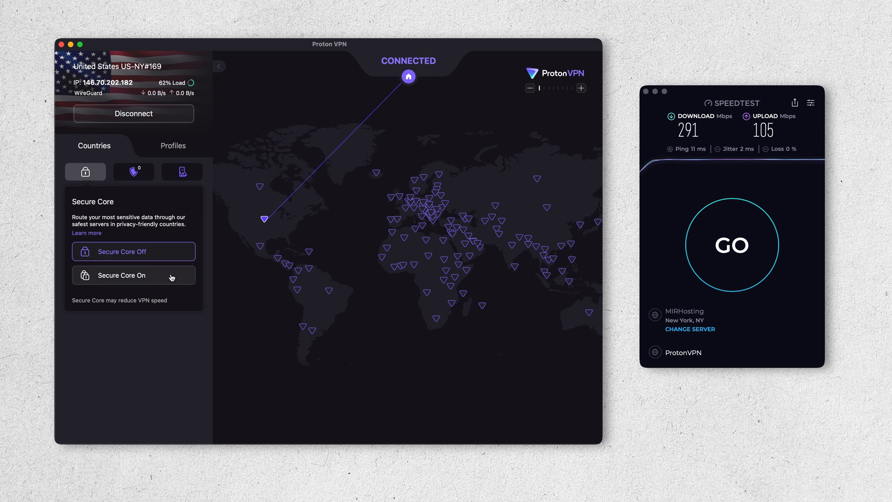
click(172, 278)
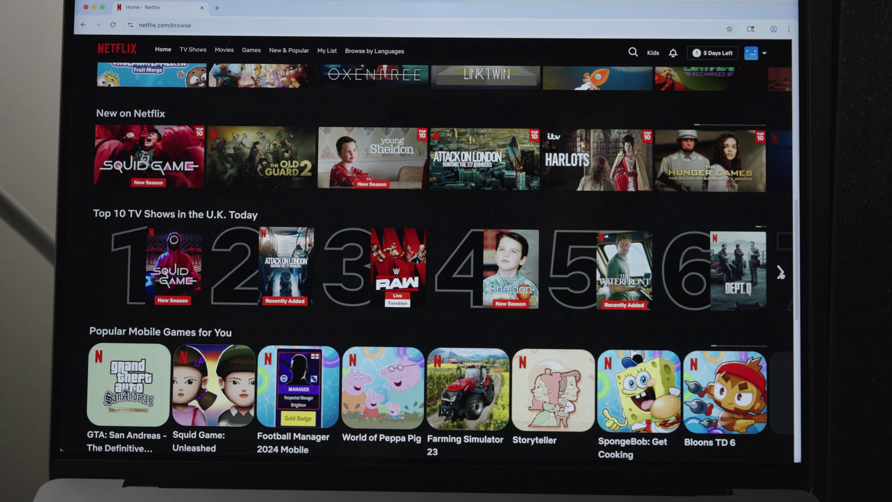
Step: View the details of the phone's Streaming US connection
click(781, 272)
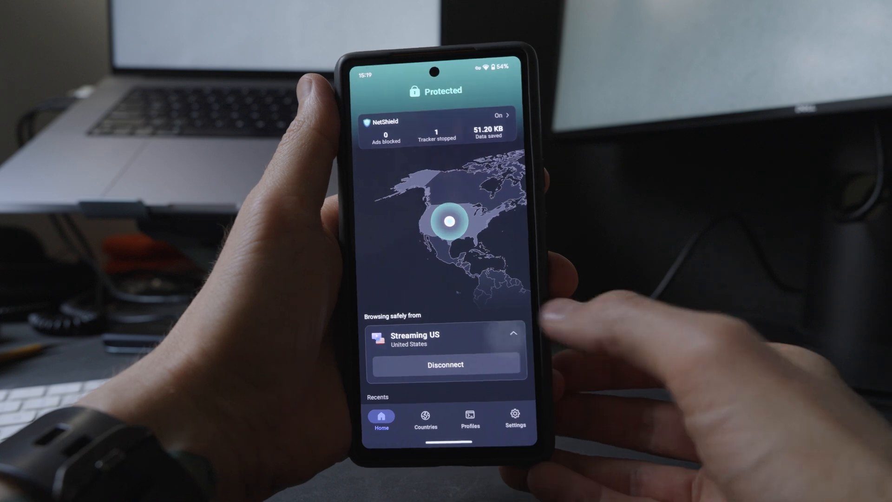
click(447, 338)
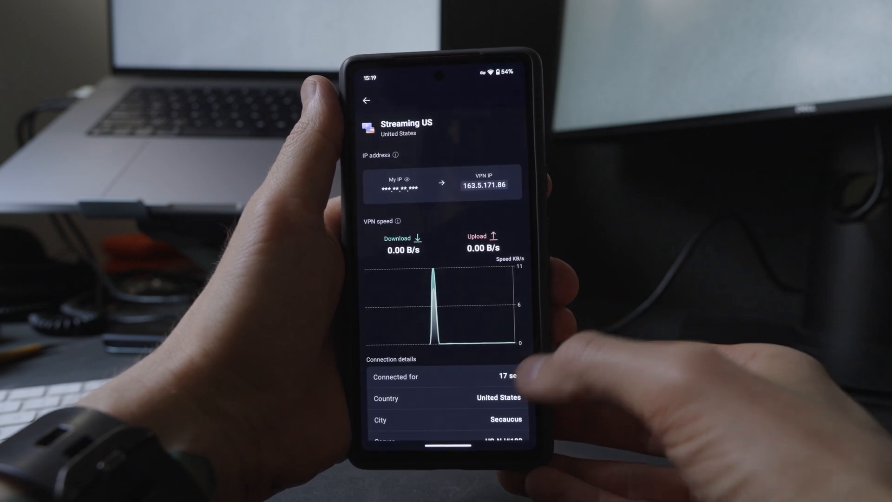
scroll(446, 314, down, 10)
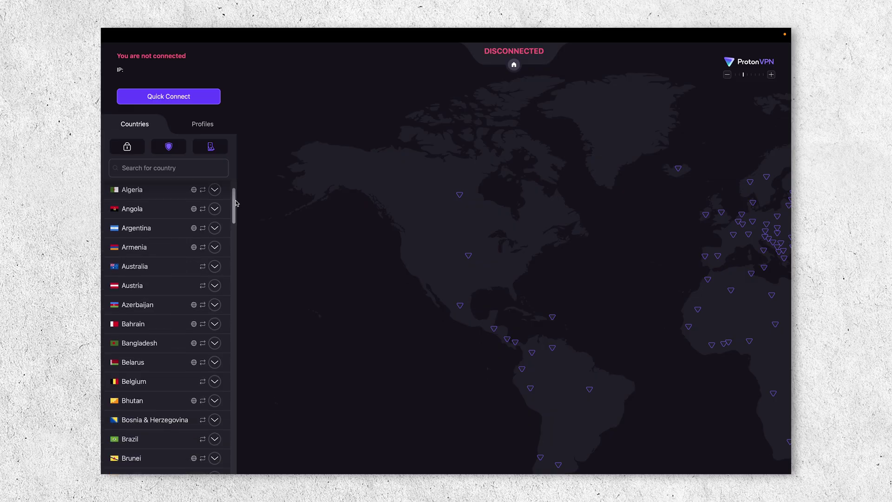
scroll(171, 314, down, 3)
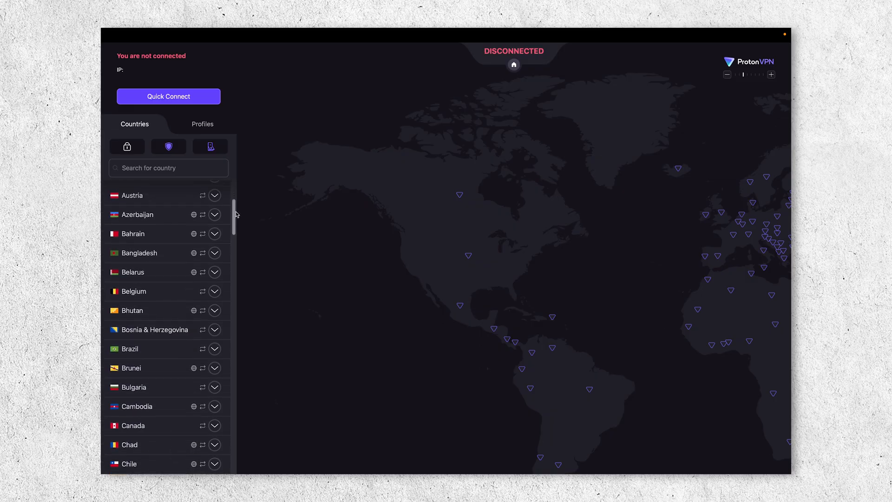
scroll(171, 314, down, 3)
scroll(170, 315, down, 3)
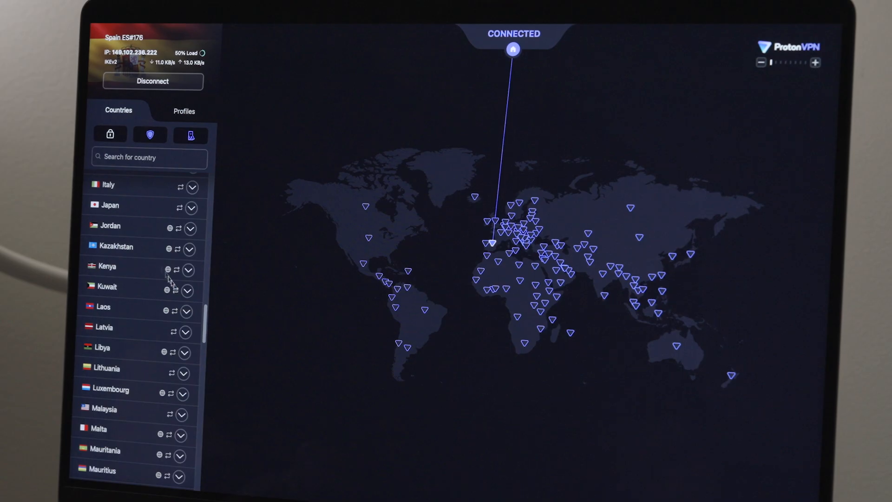
scroll(168, 278, down, 5)
scroll(181, 298, down, 3)
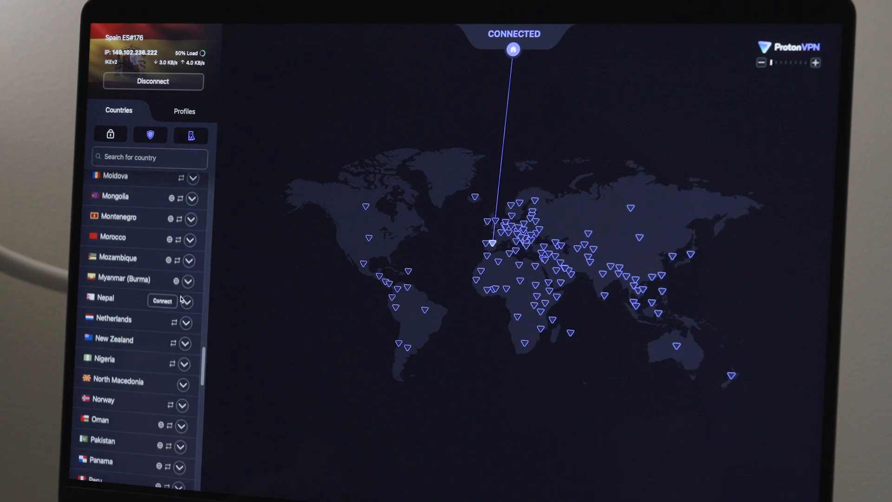